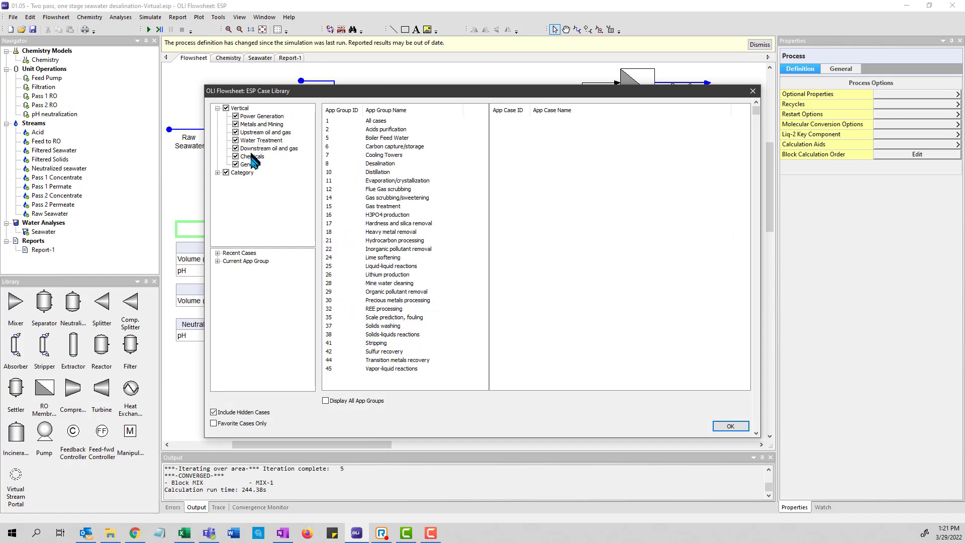
- Close the case library and enable simulation restart optimizations in the general program options
left_click(733, 426)
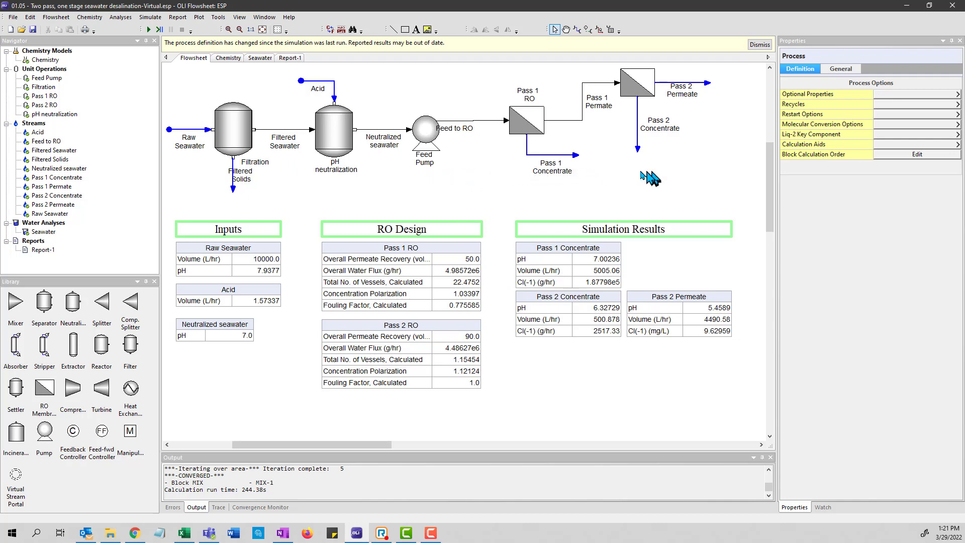
left_click(471, 122)
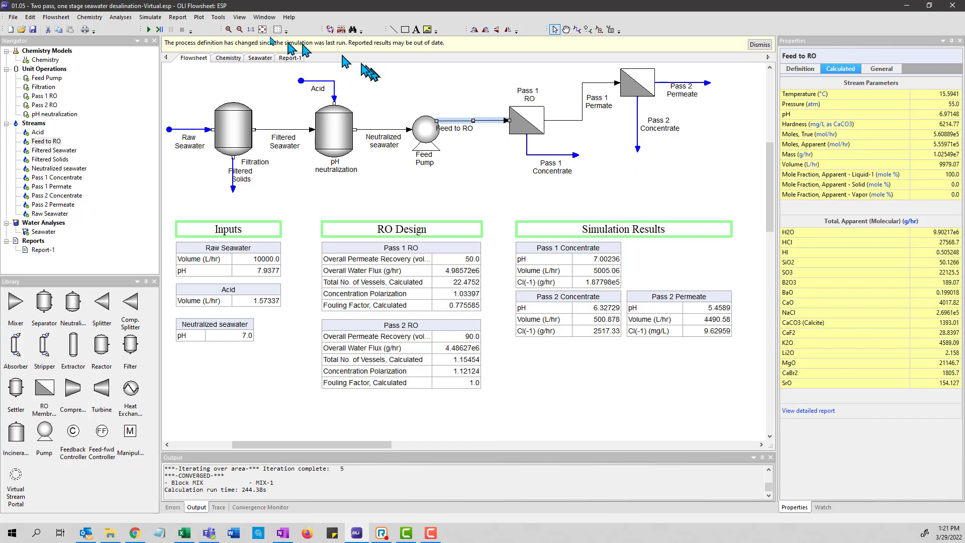
left_click(222, 19)
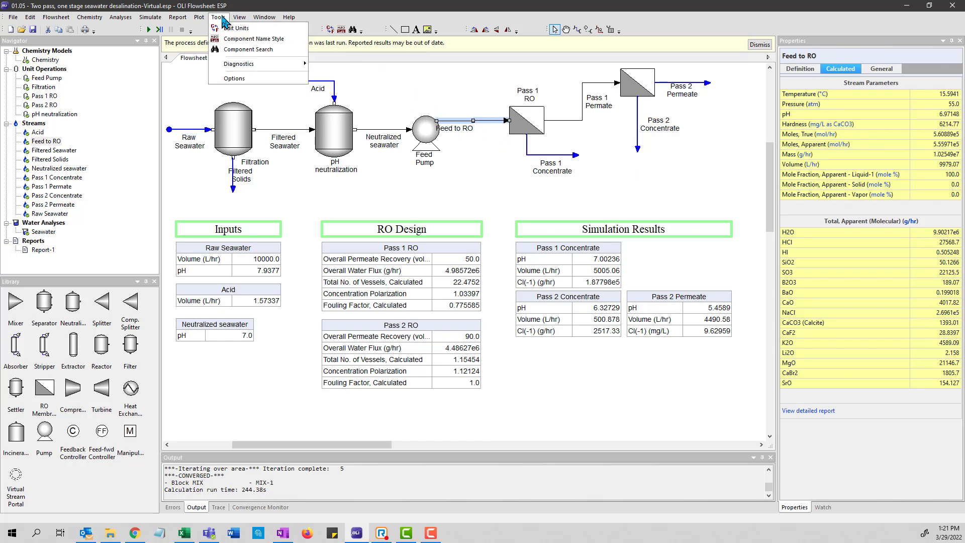
left_click(249, 76)
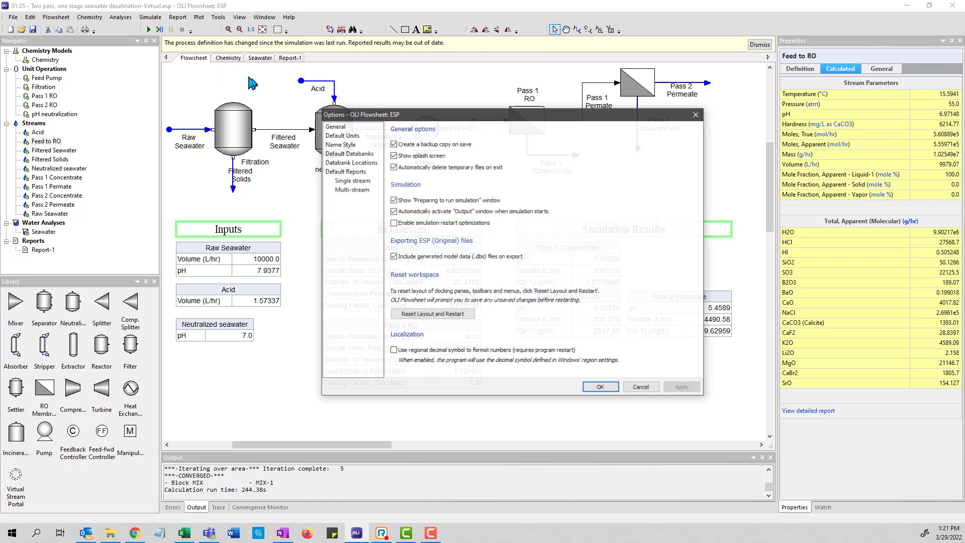
left_click(394, 223)
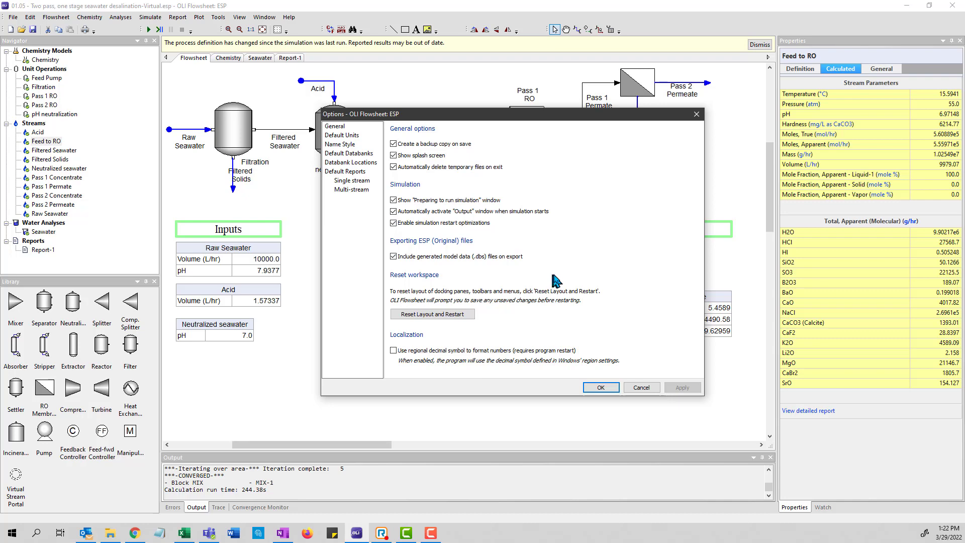
left_click(602, 387)
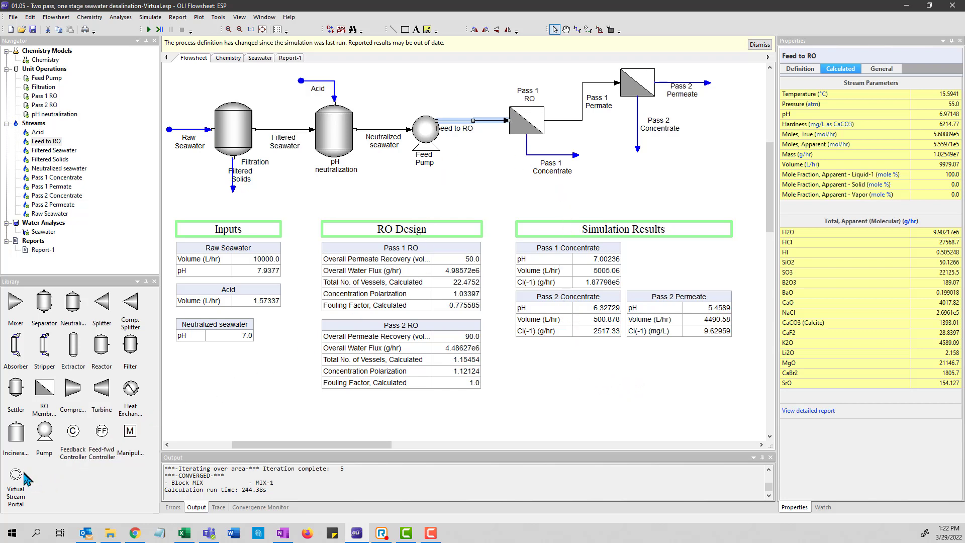
- Place a virtual stream portal and a mixer below the result tables and connect the portal's stream S-1 to the mixer inlet
left_click_drag(17, 478, 523, 397)
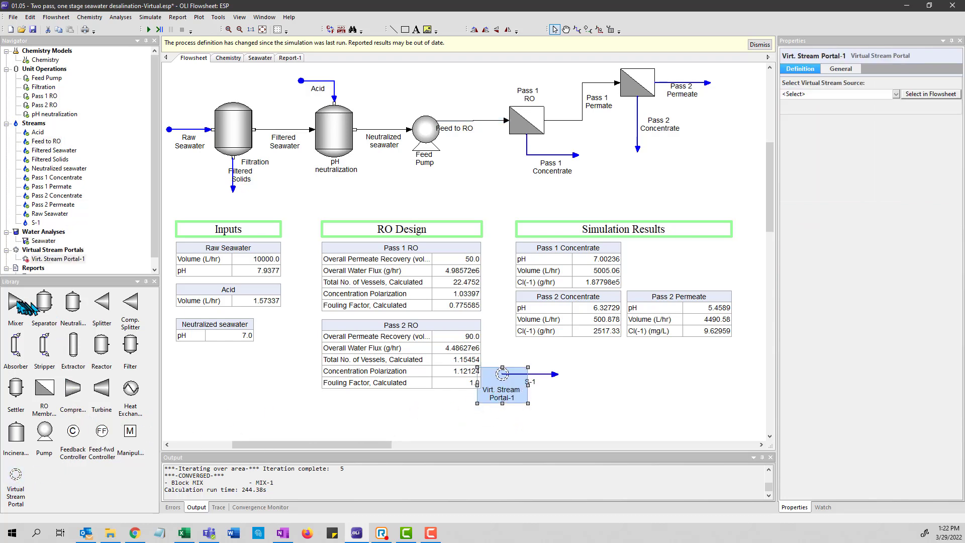
left_click_drag(15, 301, 578, 385)
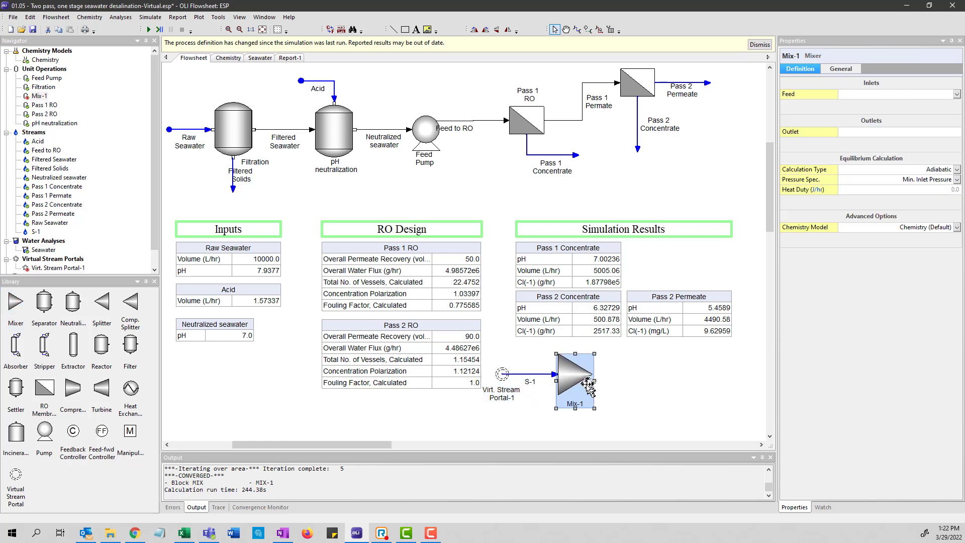
left_click(555, 374)
left_click_drag(557, 373, 576, 373)
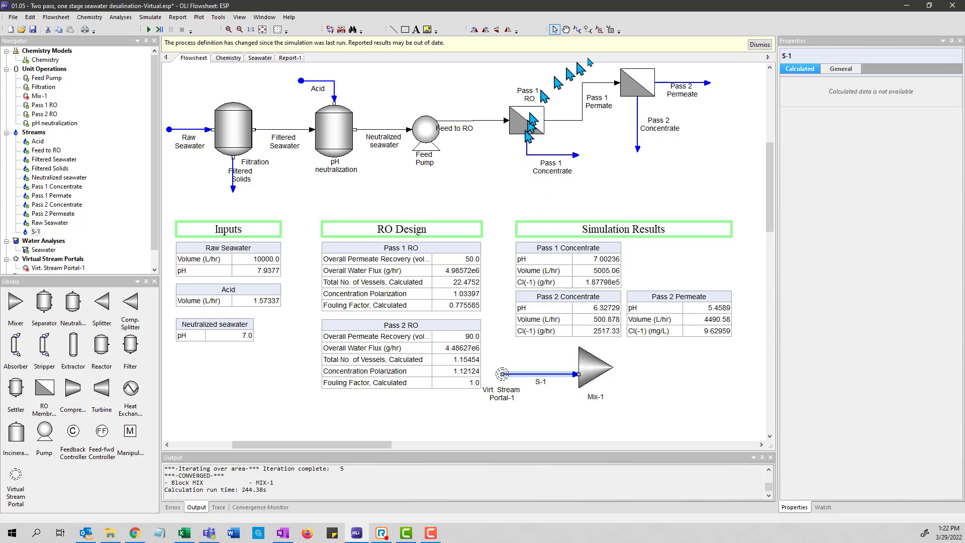
- Draw an outlet stream from the mixer Mix-1
left_click(578, 29)
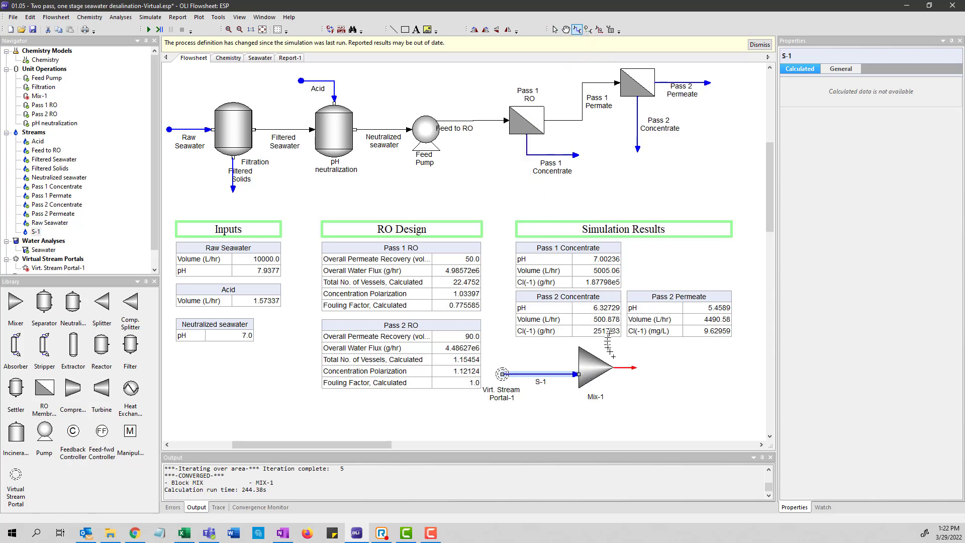
left_click_drag(623, 366, 649, 370)
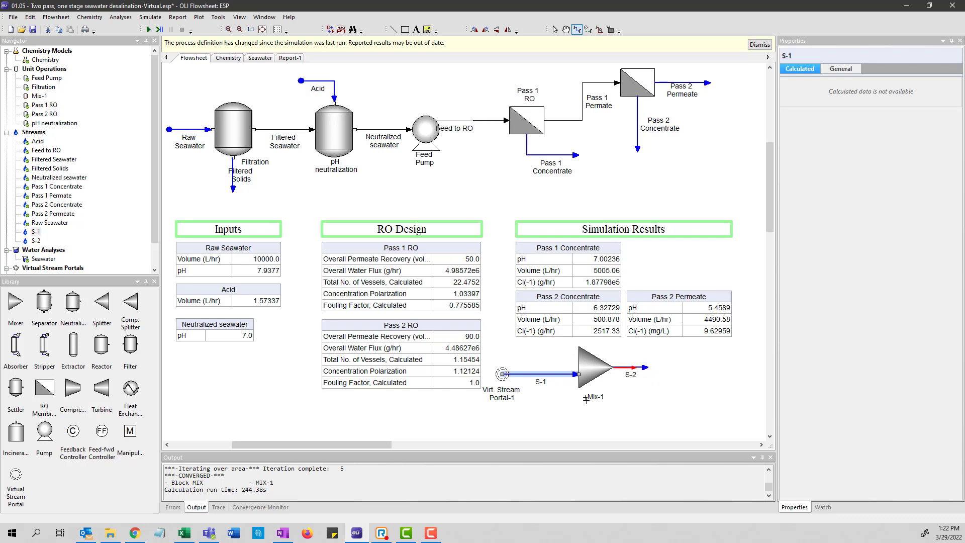
left_click(503, 375)
key("Escape")
- Set the Feed to RO stream as the source of the virtual stream portal
left_click(503, 383)
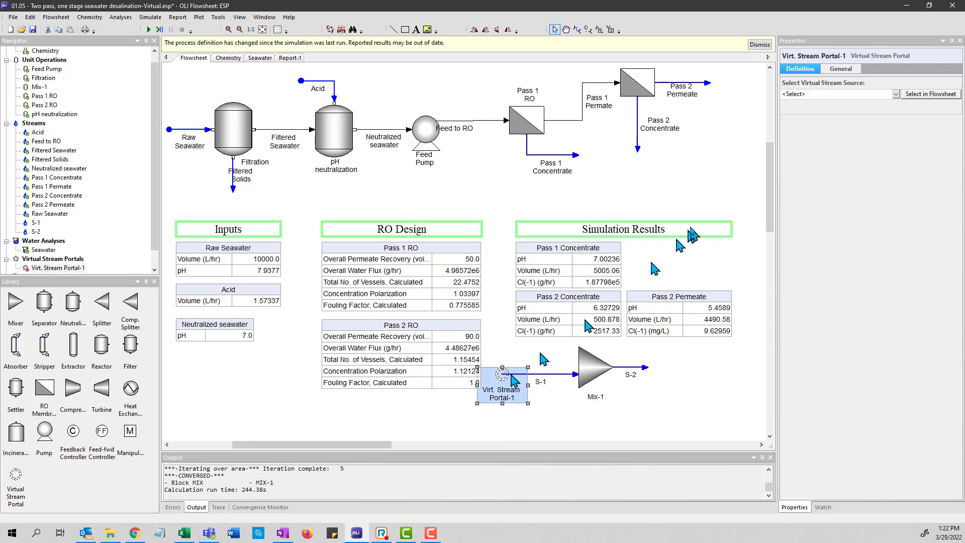
left_click(937, 96)
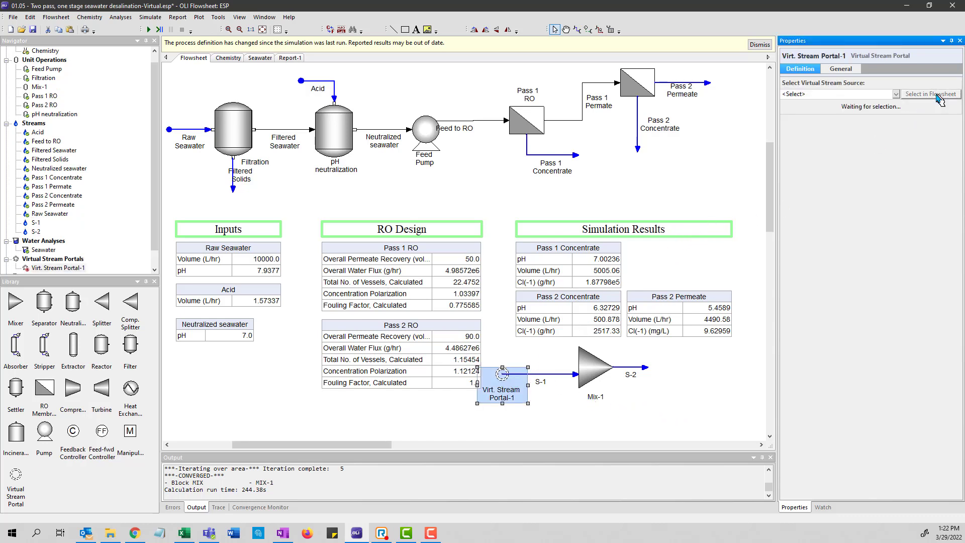
left_click(477, 123)
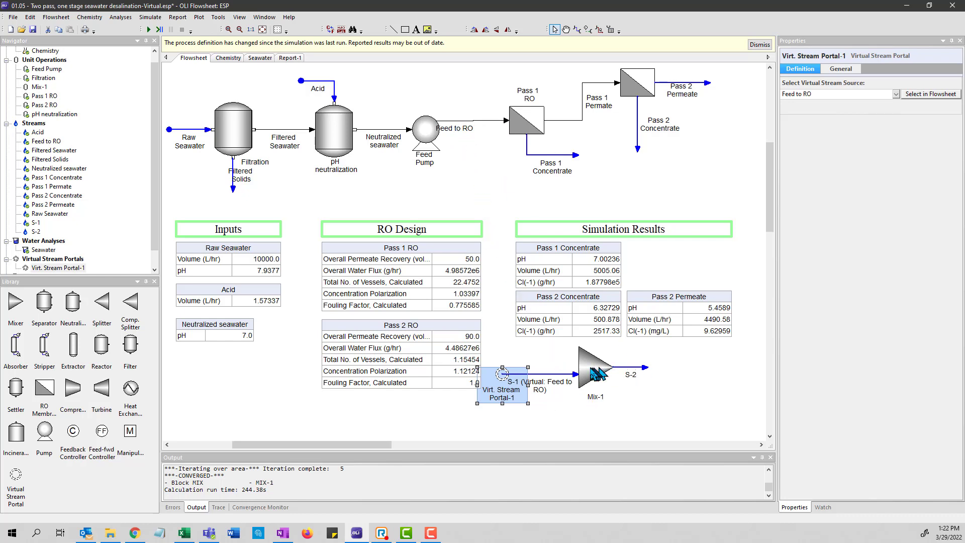
- Set the calculation type of mixer Mix-1 to Bubble Point
left_click(624, 367)
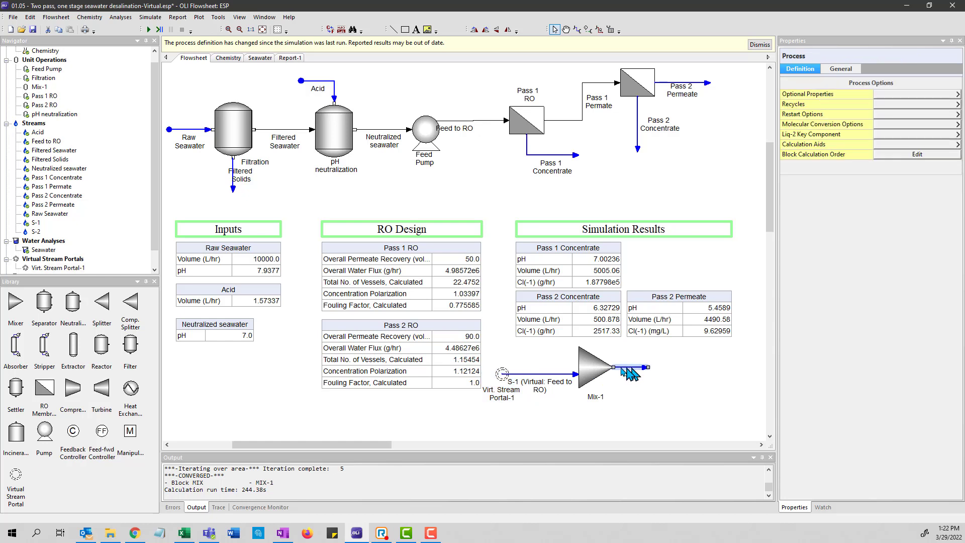
left_click(595, 373)
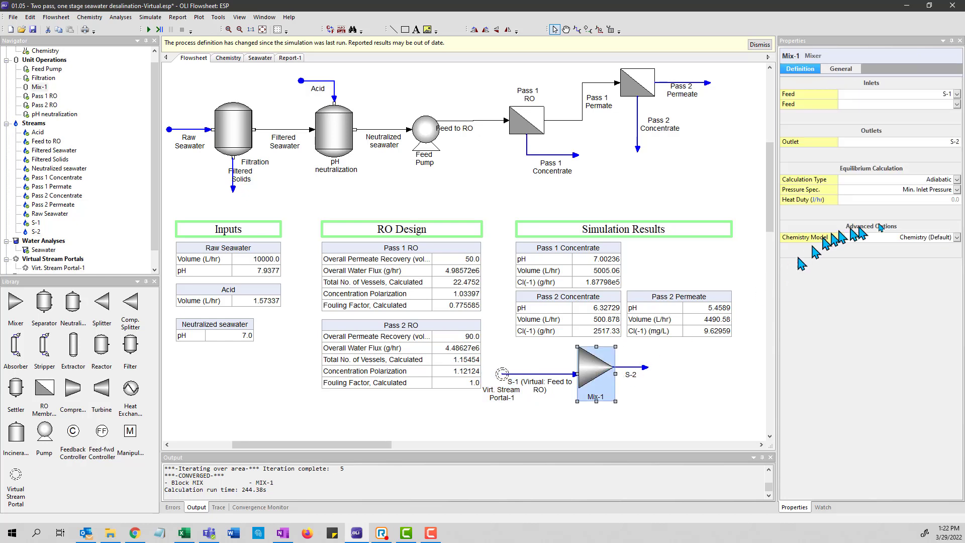
left_click(957, 183)
left_click(957, 183)
left_click(925, 200)
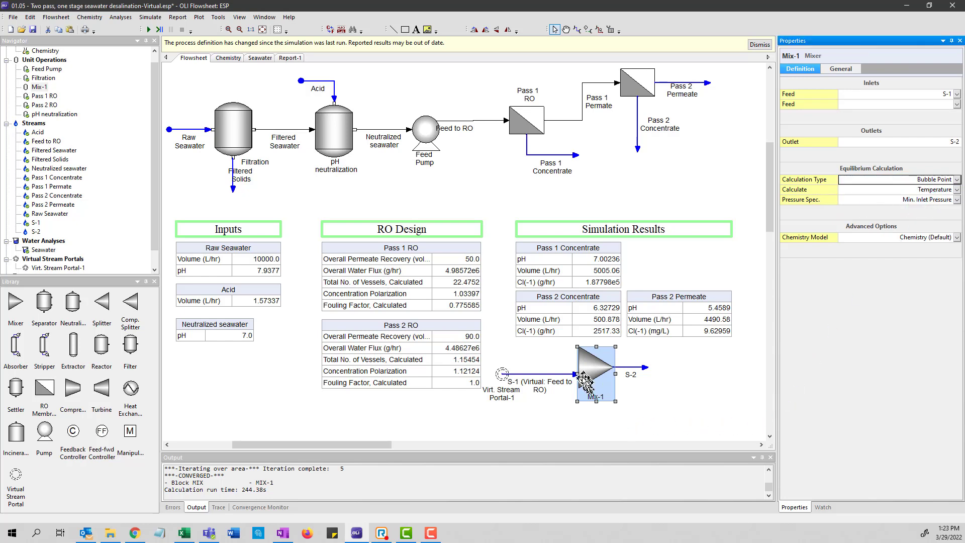
left_click(667, 420)
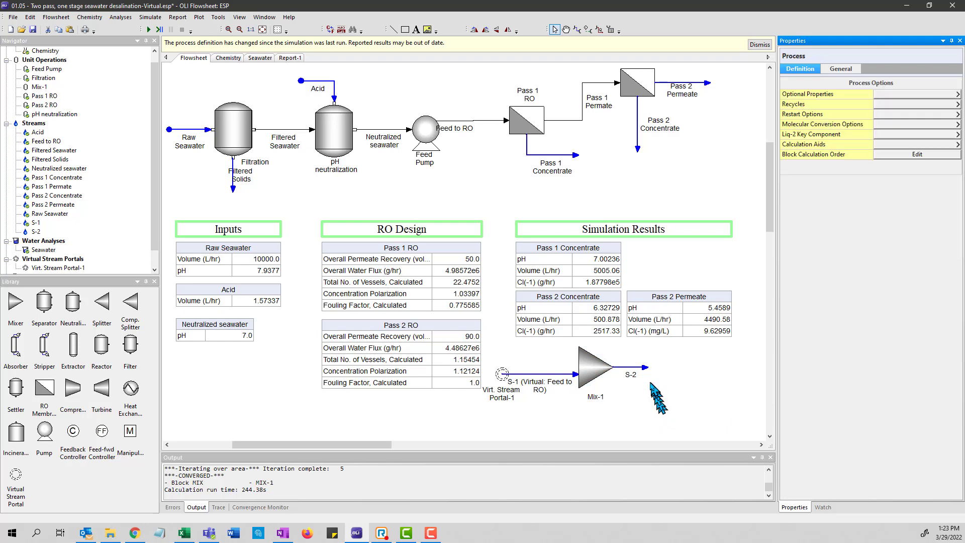
- Rename the mixer's outlet stream S-2 as Bubble Point Temp and move its label below the stream line
left_click(634, 367)
right_click(633, 367)
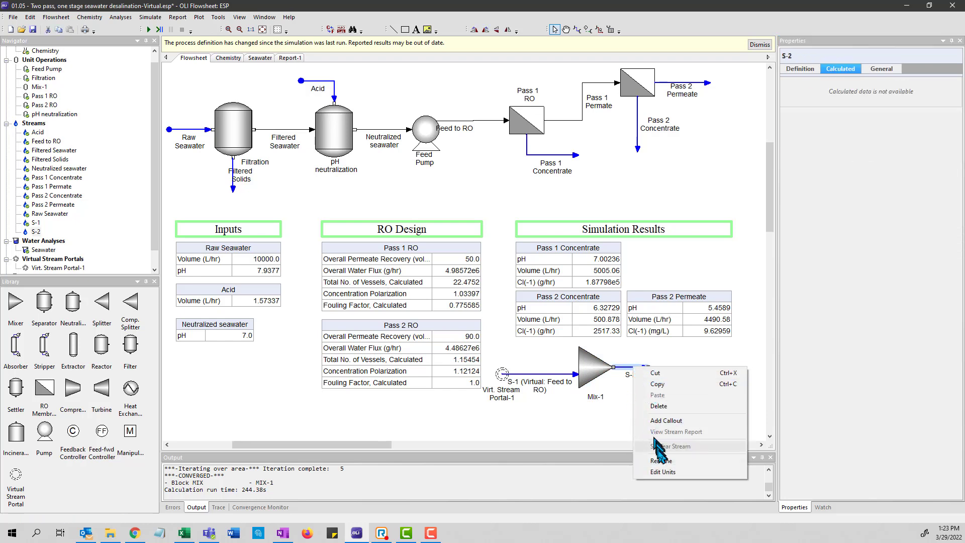
left_click(660, 460)
type("Bubble P")
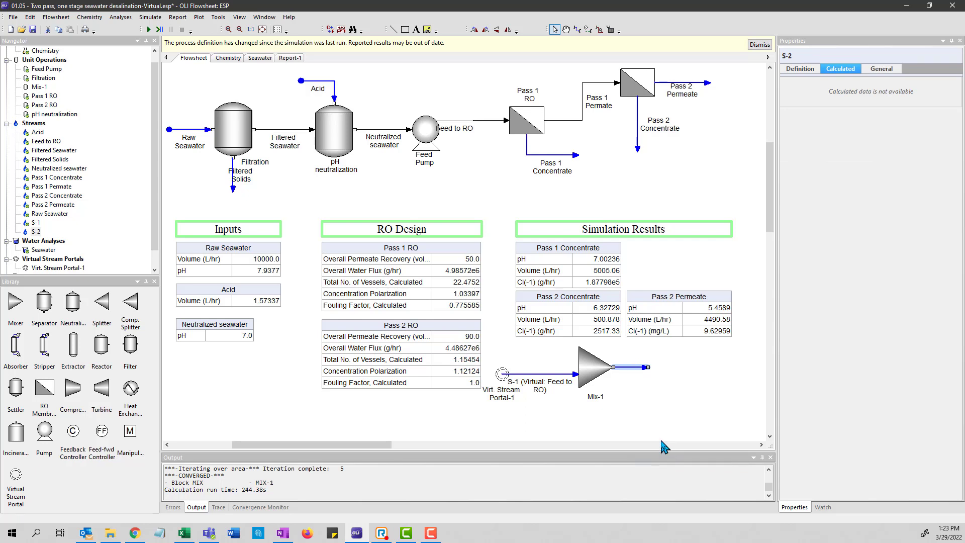
type("oint TEmp")
key("BackSpace")
key("BackSpace")
key("BackSpace")
type("emp")
key("Return")
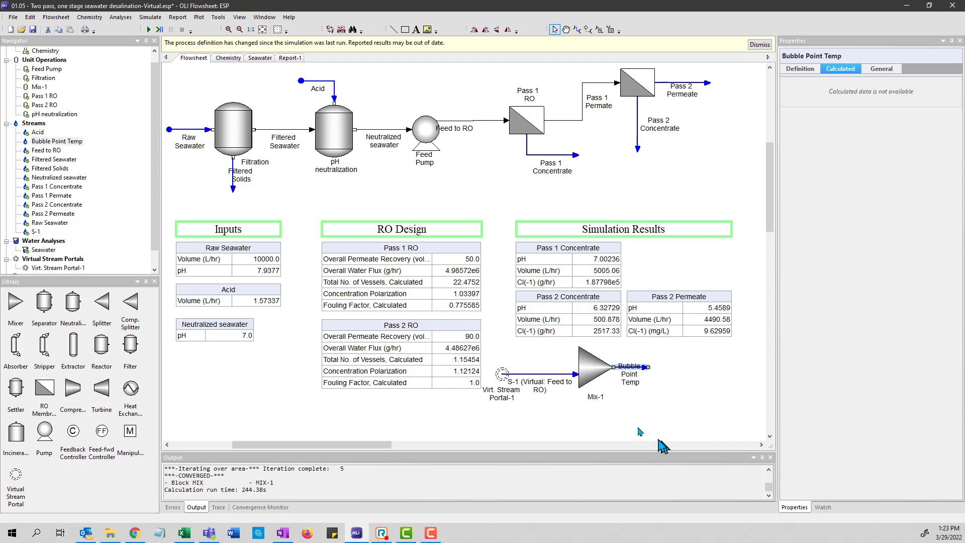
left_click(628, 379)
left_click_drag(630, 386, 633, 398)
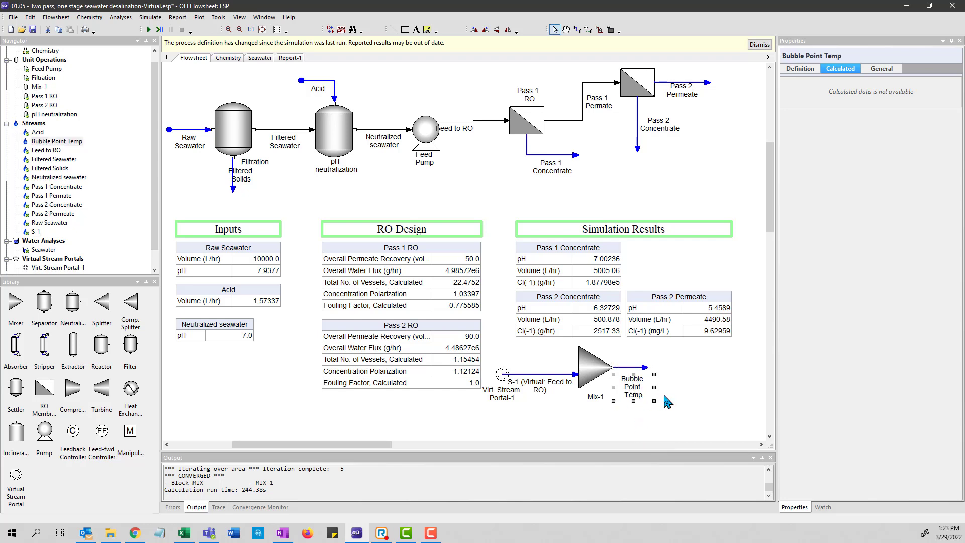
- Add a callout to the Bubble Point Temp stream and place it beside the stream's end, below the Pass 2 Permeate table
right_click(635, 365)
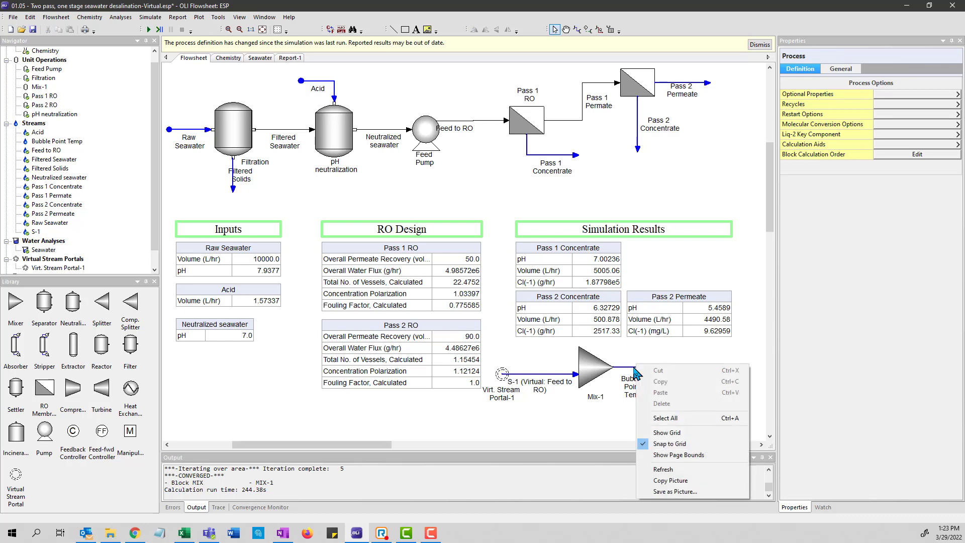
right_click(634, 367)
left_click(668, 421)
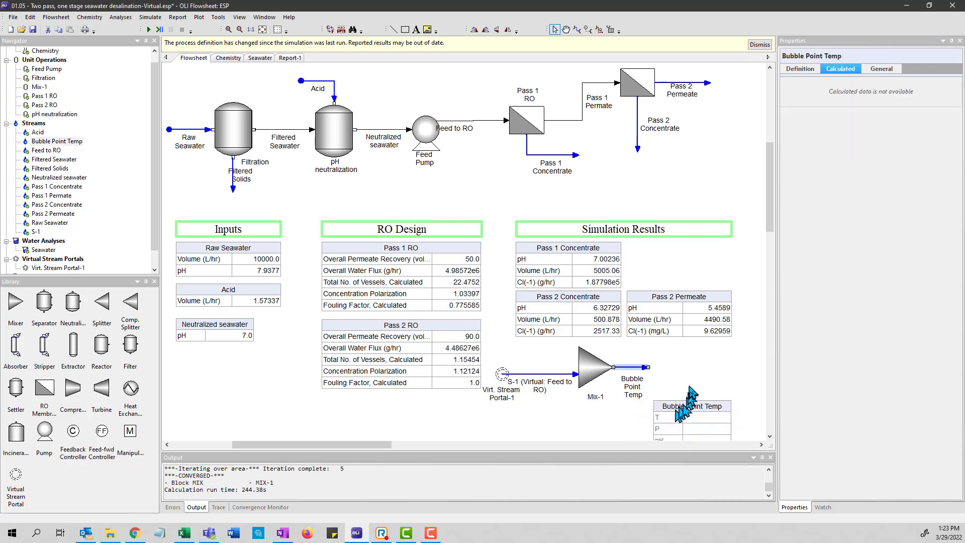
left_click_drag(709, 406, 712, 359)
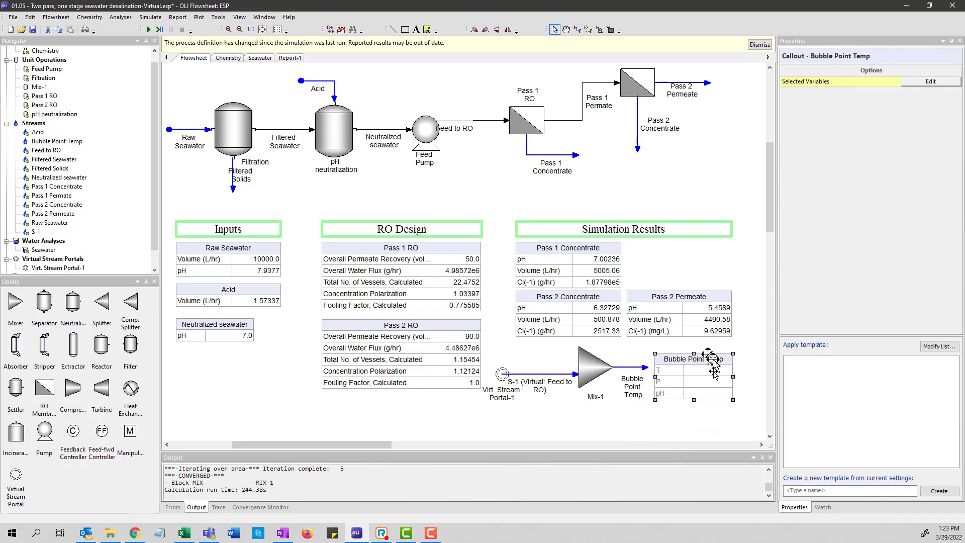
left_click(668, 414)
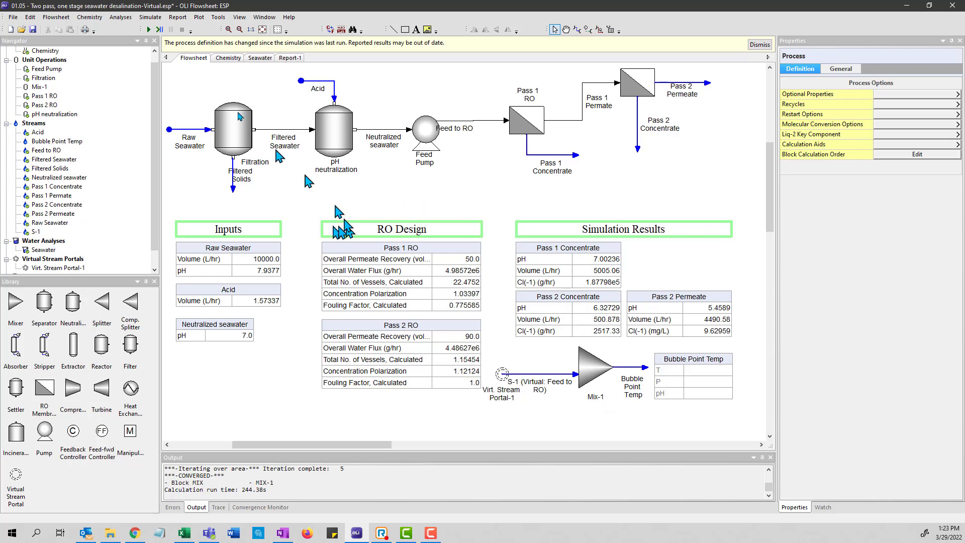
- Run the simulation, dismiss the completion notice and display the calculation output log
left_click(149, 31)
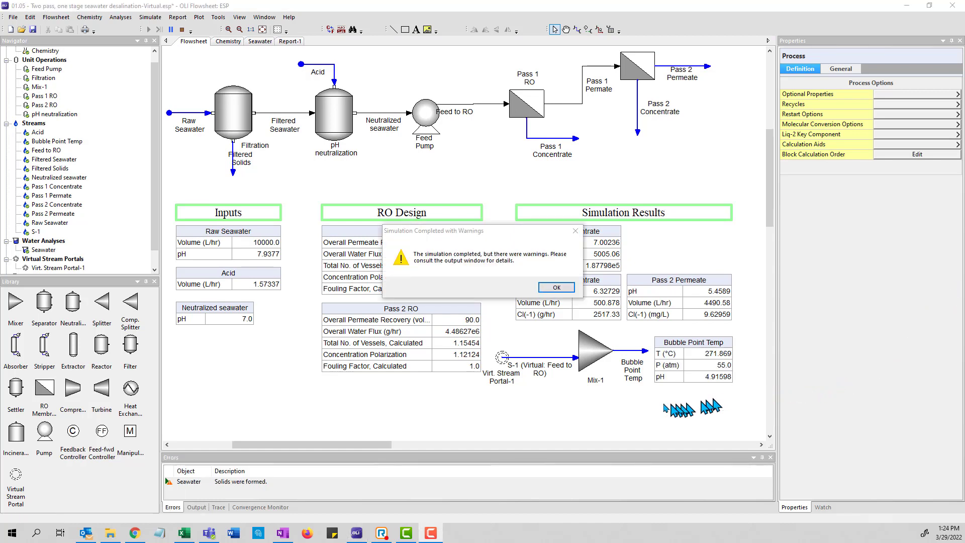
left_click(567, 290)
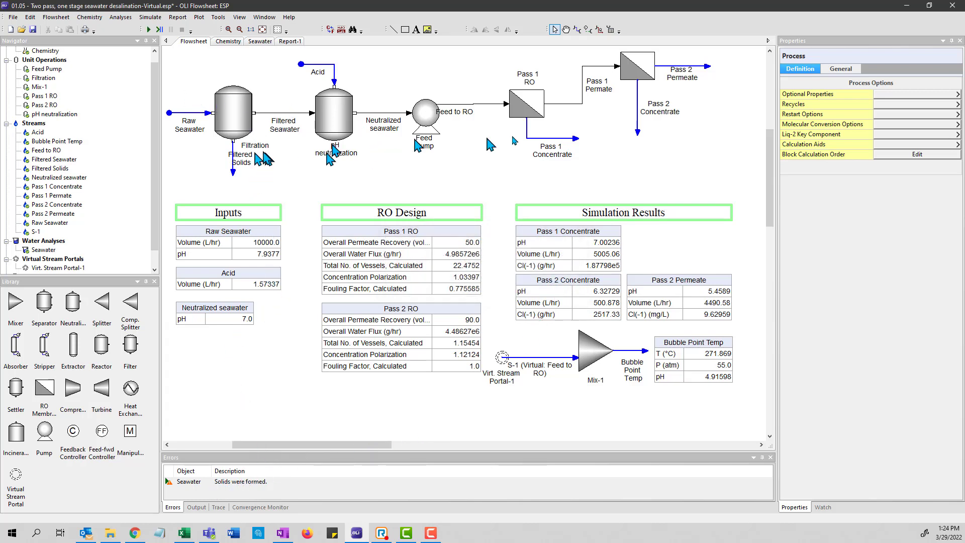
left_click(197, 507)
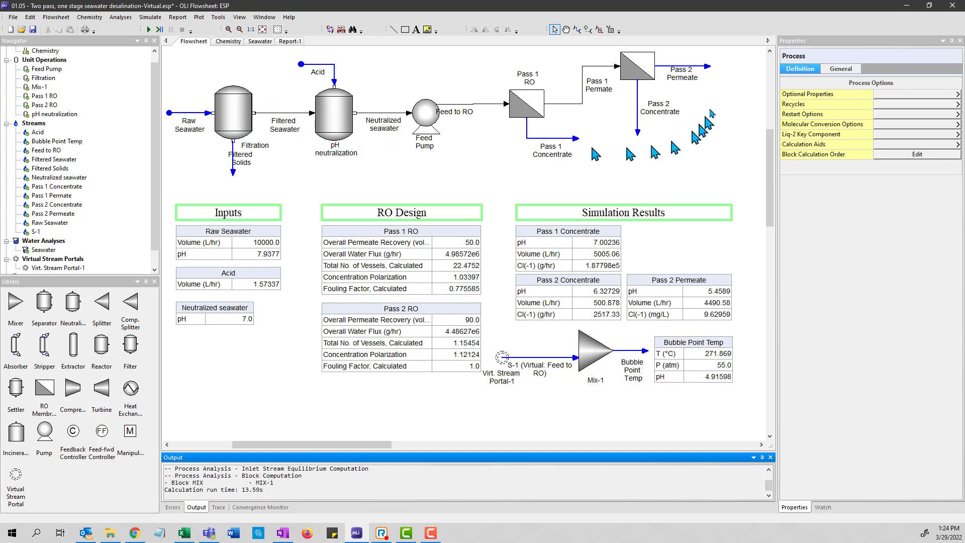
- Compare the calculated properties of streams S-1 and Feed to RO, and check the Mix-1 settings
left_click(551, 366)
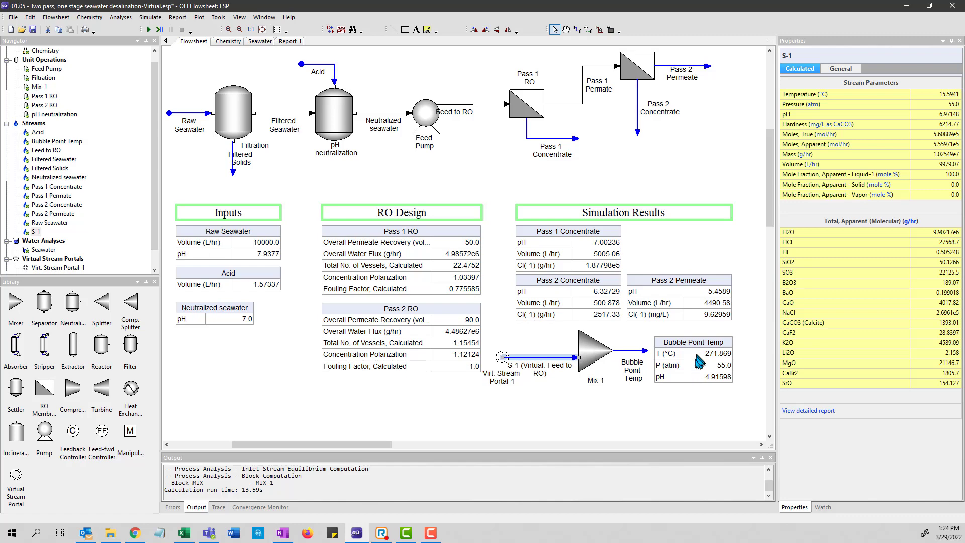
left_click(705, 375)
left_click(475, 104)
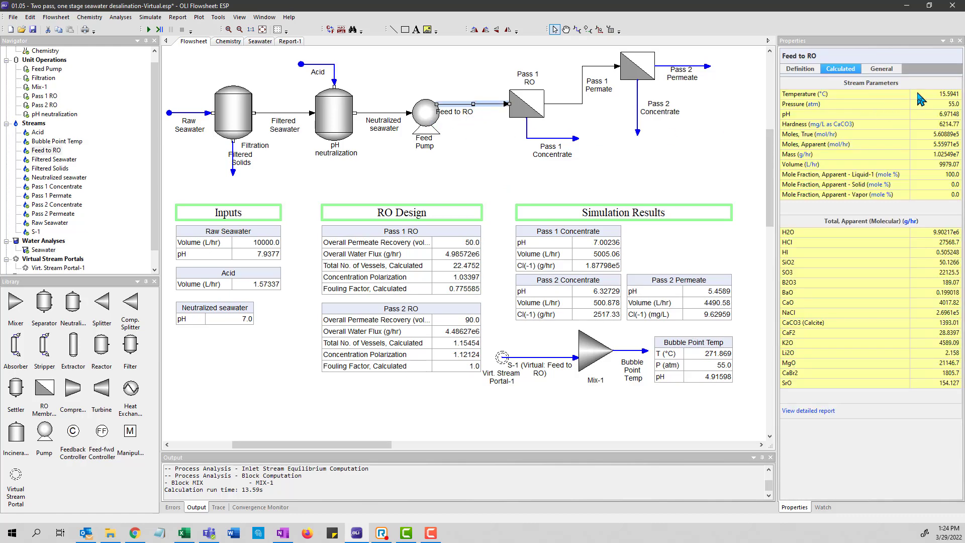
left_click(602, 365)
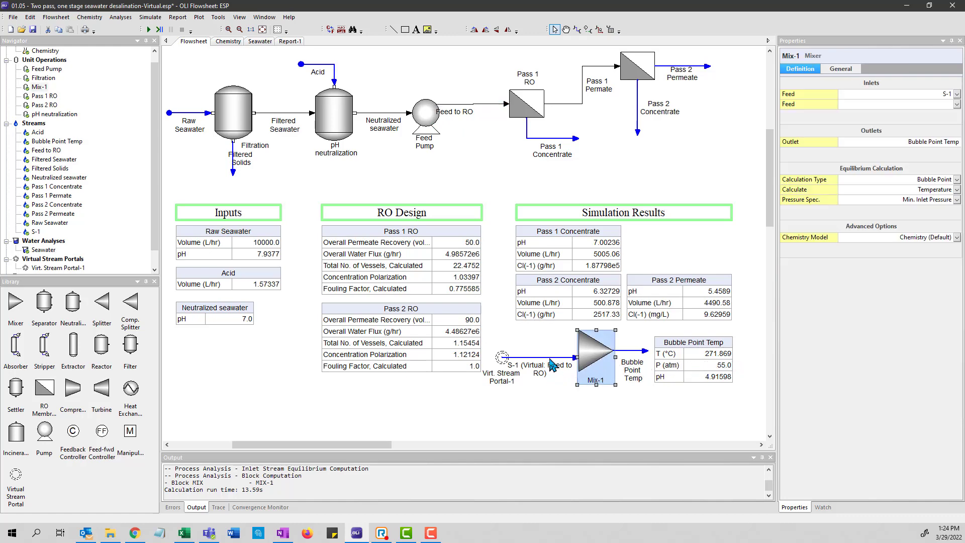